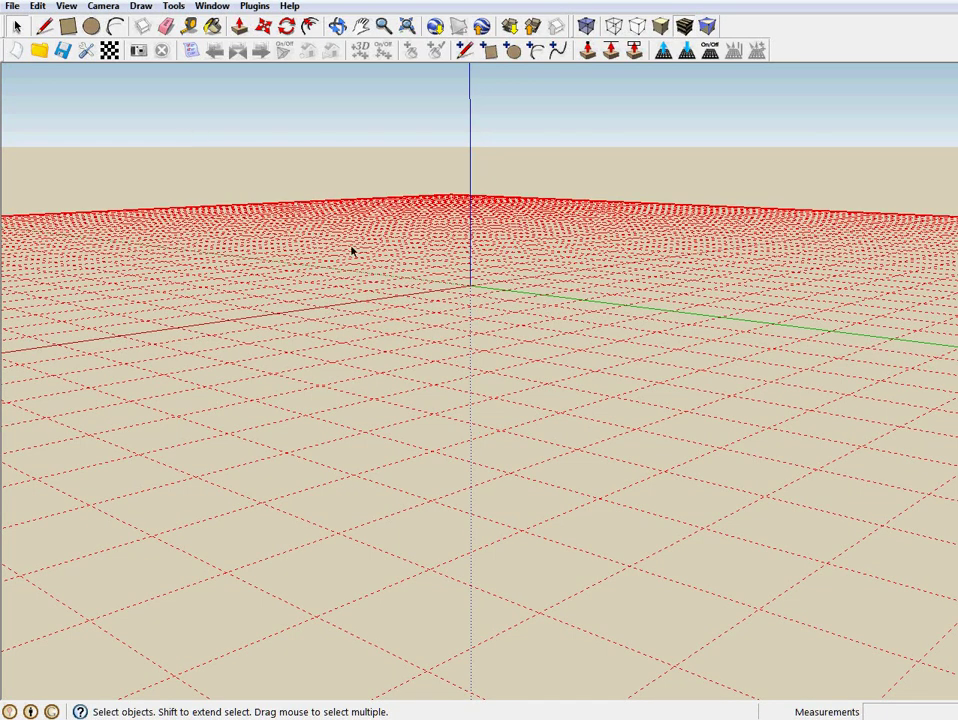
# Start pose recovery with manual tracking and look through the first house photos
pyautogui.click(138, 50)
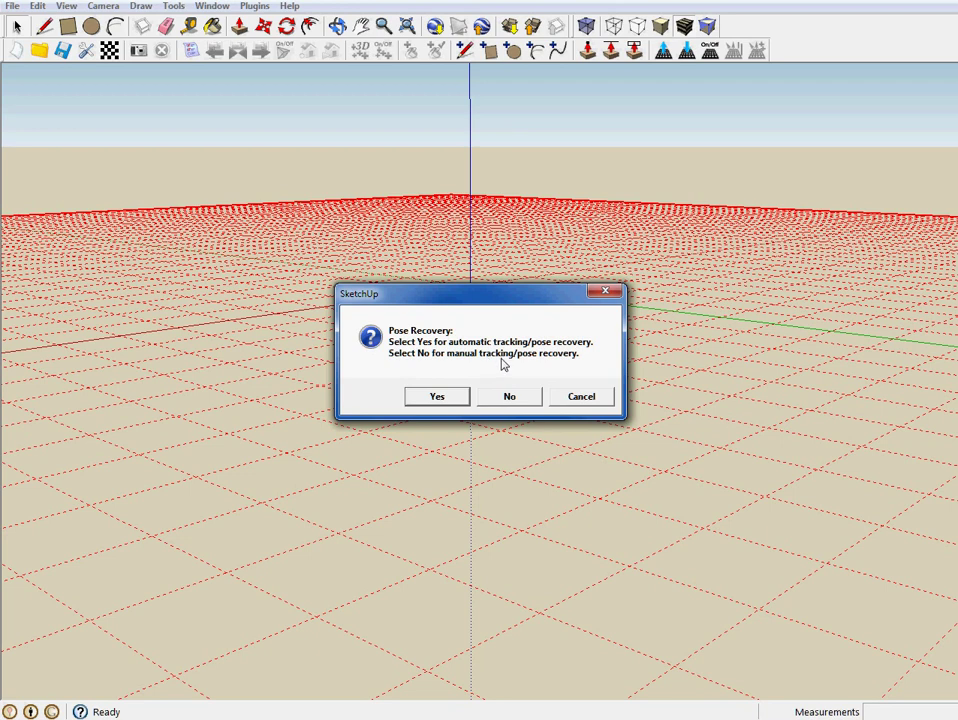
pyautogui.click(511, 398)
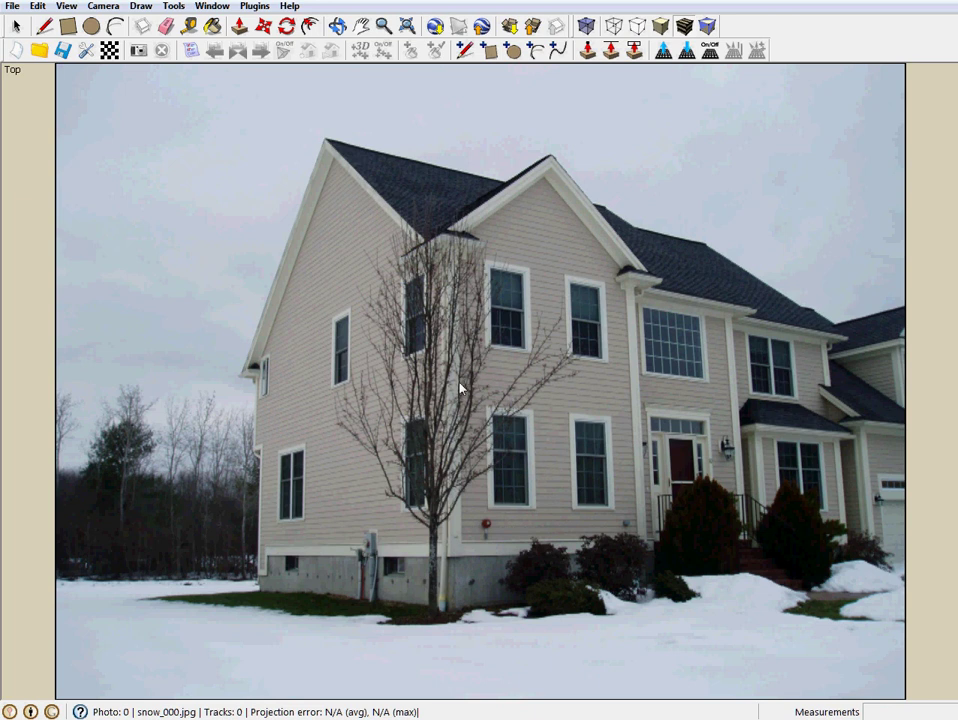
pyautogui.press('Right')
pyautogui.press('Right')
pyautogui.press('Left')
pyautogui.press('Left')
# Track the right eave corner of the front gable from snow_000.jpg through snow_004.jpg and finish the track
pyautogui.click(631, 271)
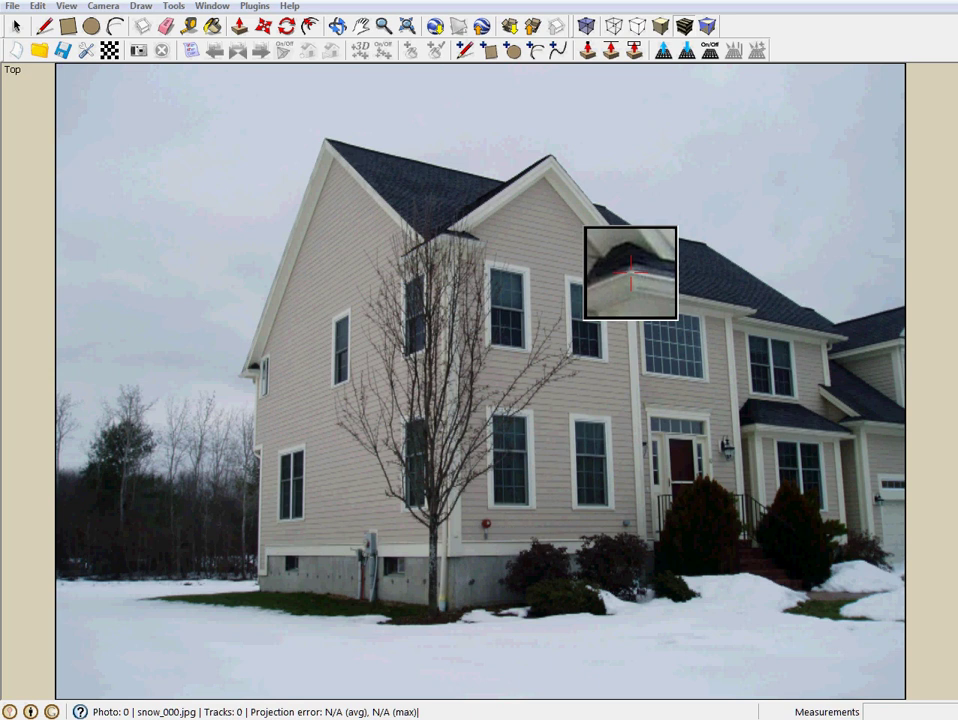
pyautogui.click(631, 272)
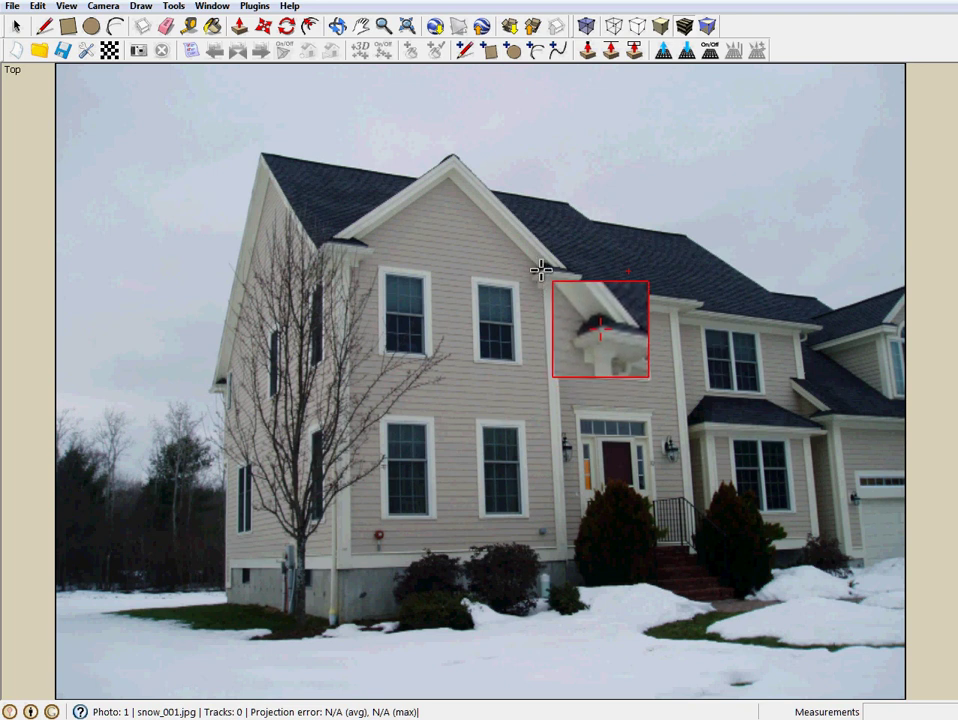
pyautogui.click(543, 271)
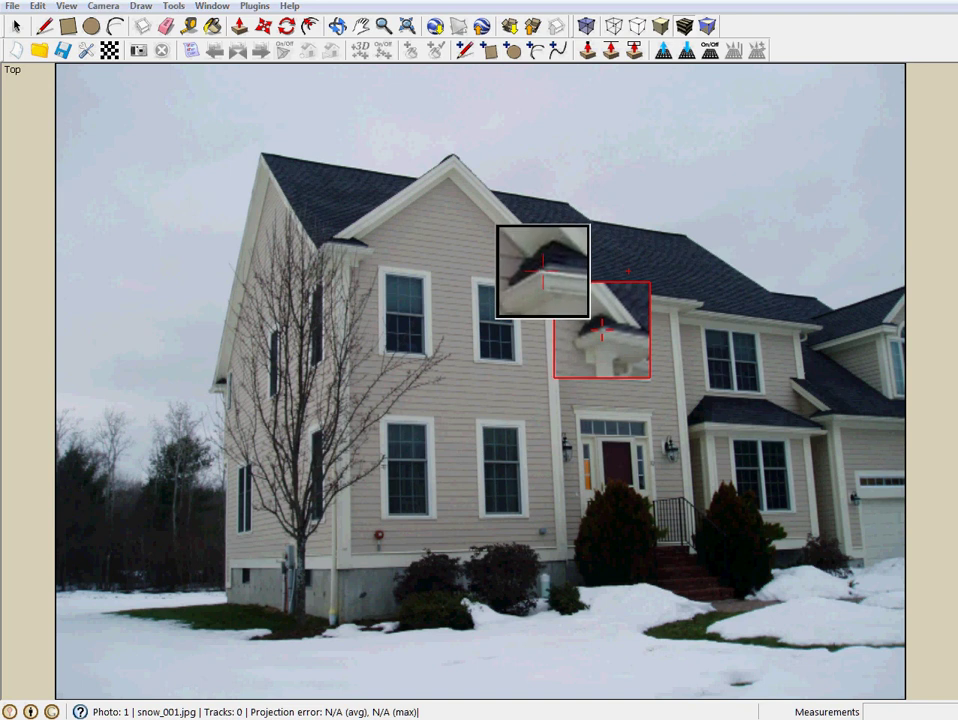
pyautogui.click(543, 271)
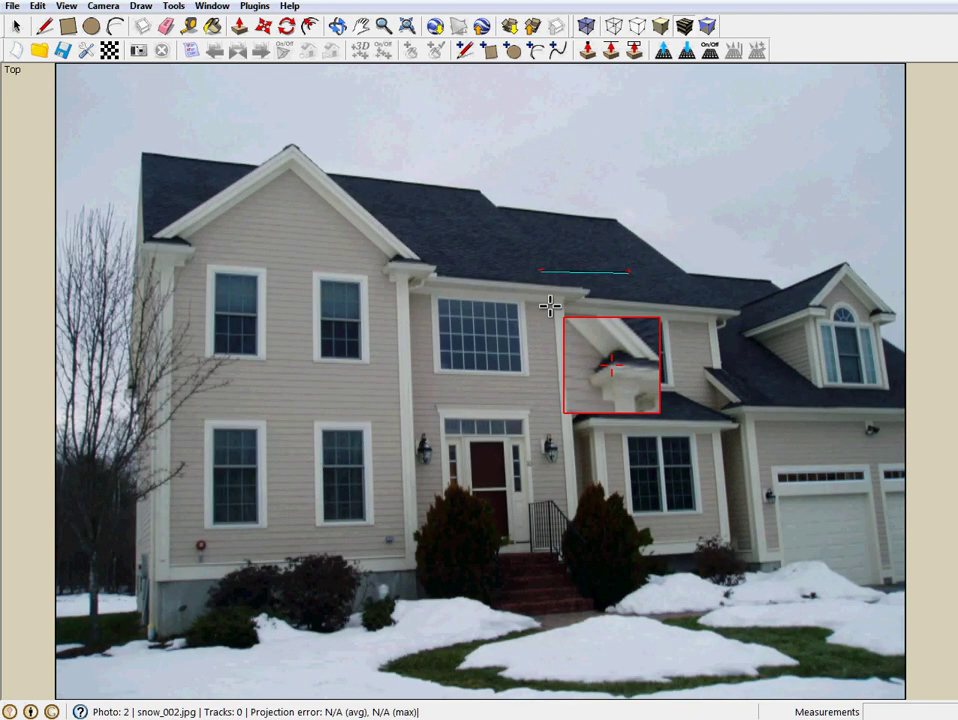
pyautogui.click(388, 262)
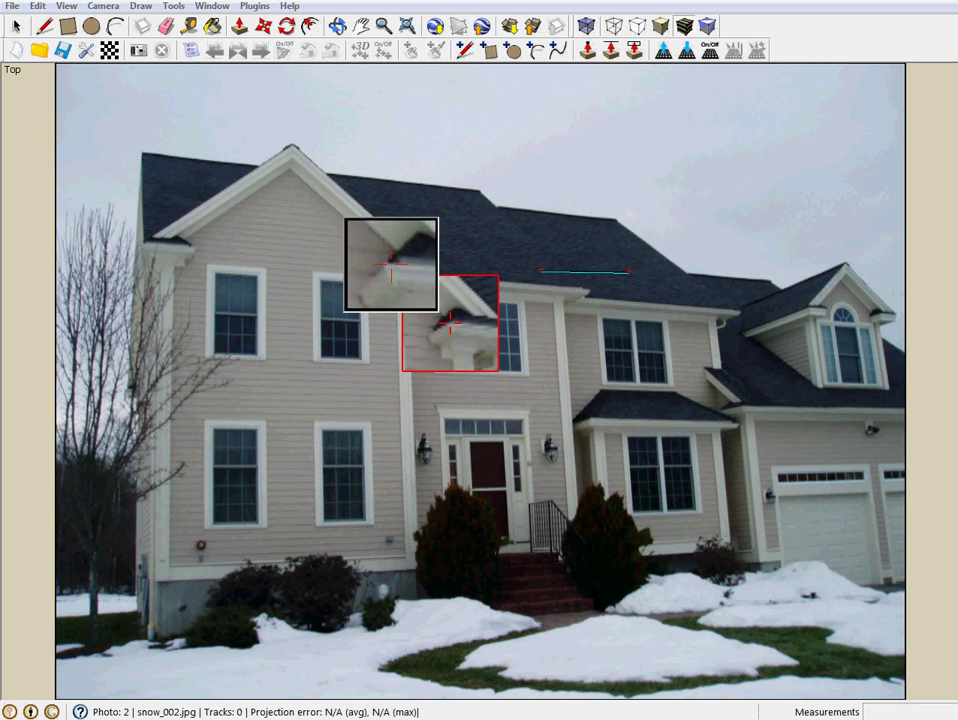
pyautogui.press('pagedown')
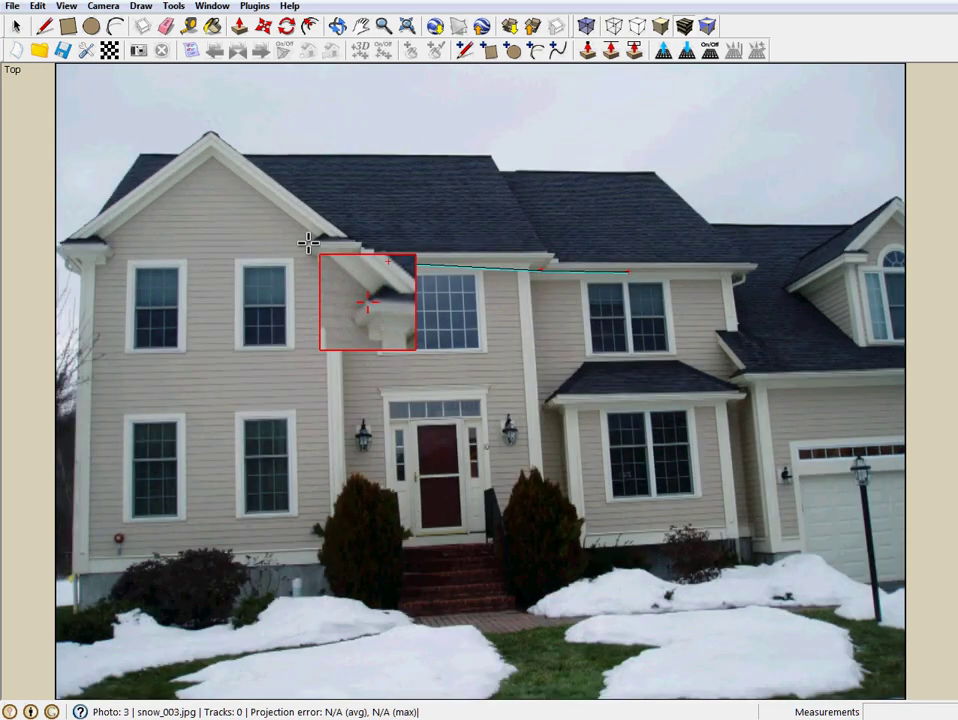
pyautogui.click(308, 243)
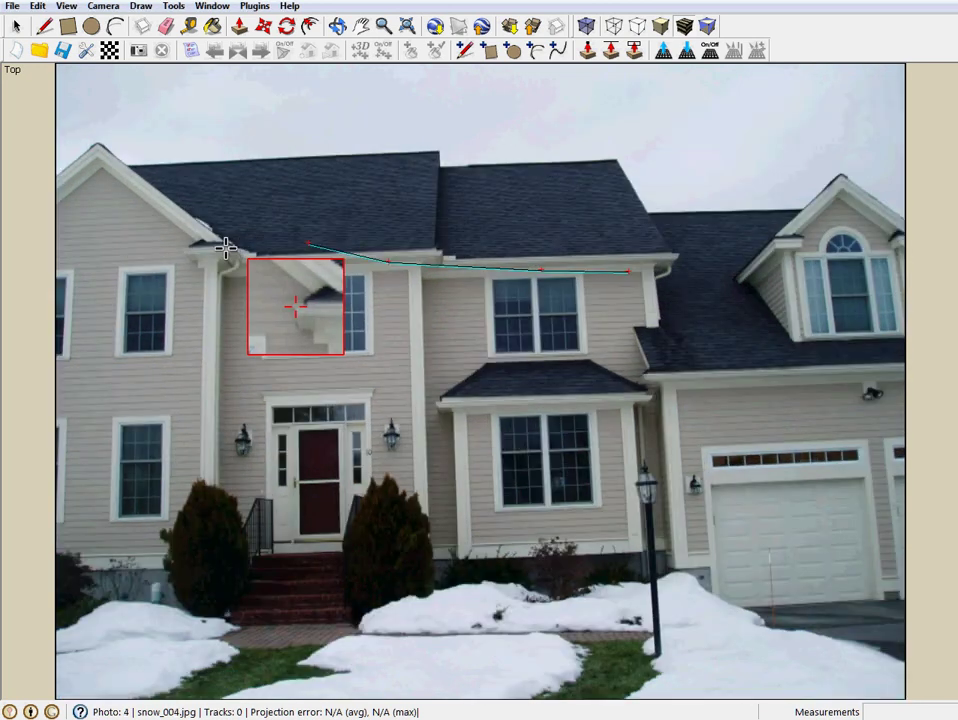
pyautogui.press('pagedown')
pyautogui.click(185, 247)
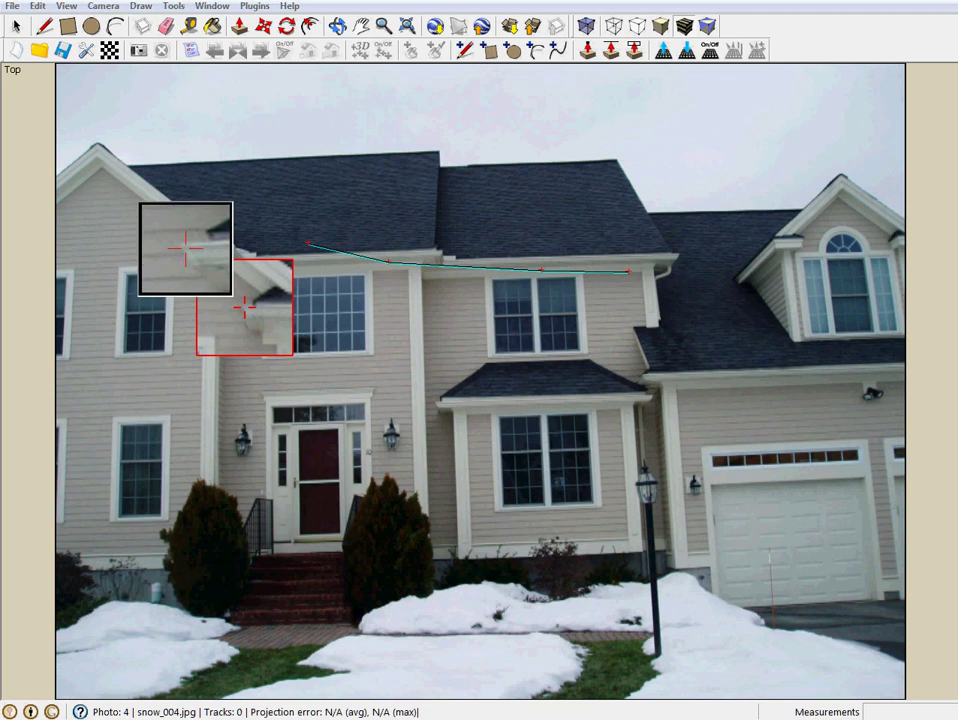
pyautogui.press('pagedown')
pyautogui.press('Return')
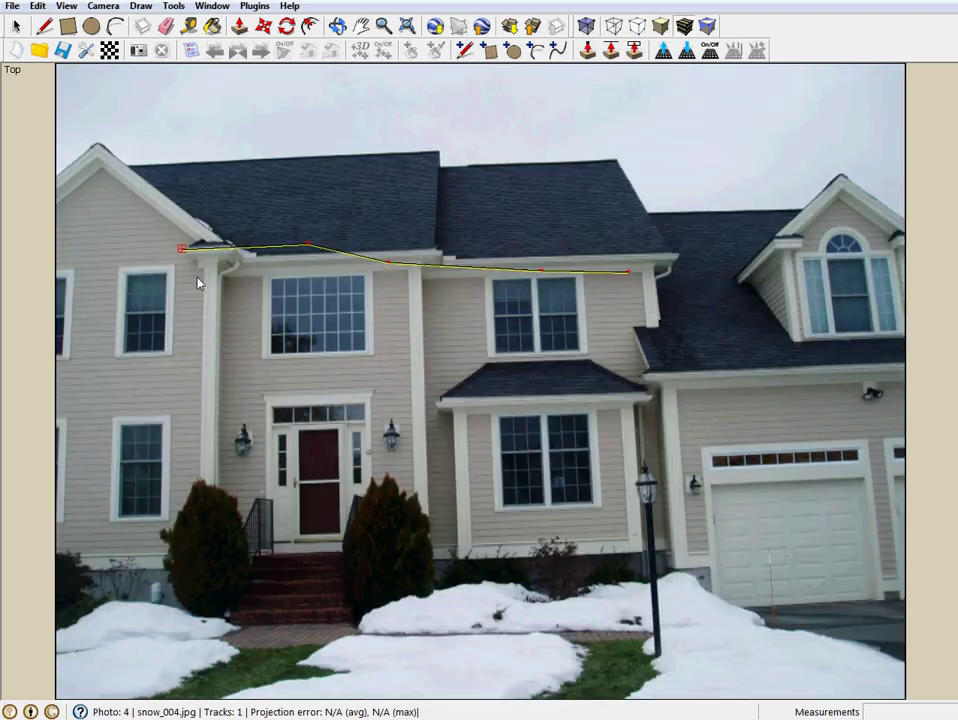
# Check the gable eave corner's track point in each photo between snow_000.jpg and snow_004.jpg
pyautogui.press('pageup')
pyautogui.press('pageup')
pyautogui.press('pageup')
pyautogui.press('pageup')
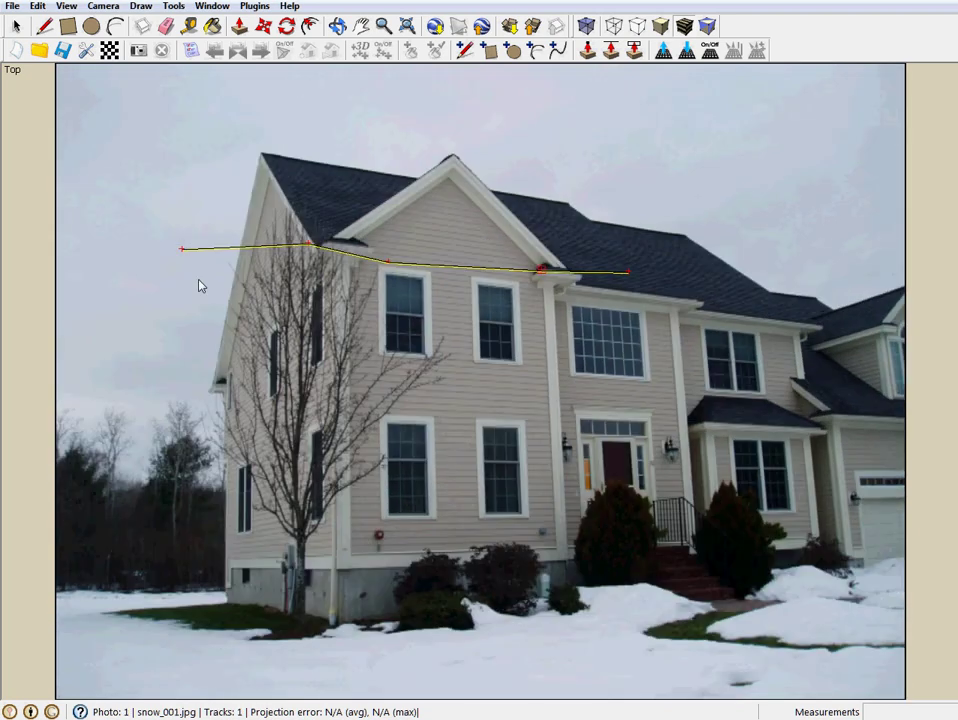
pyautogui.press('pagedown')
pyautogui.press('pagedown')
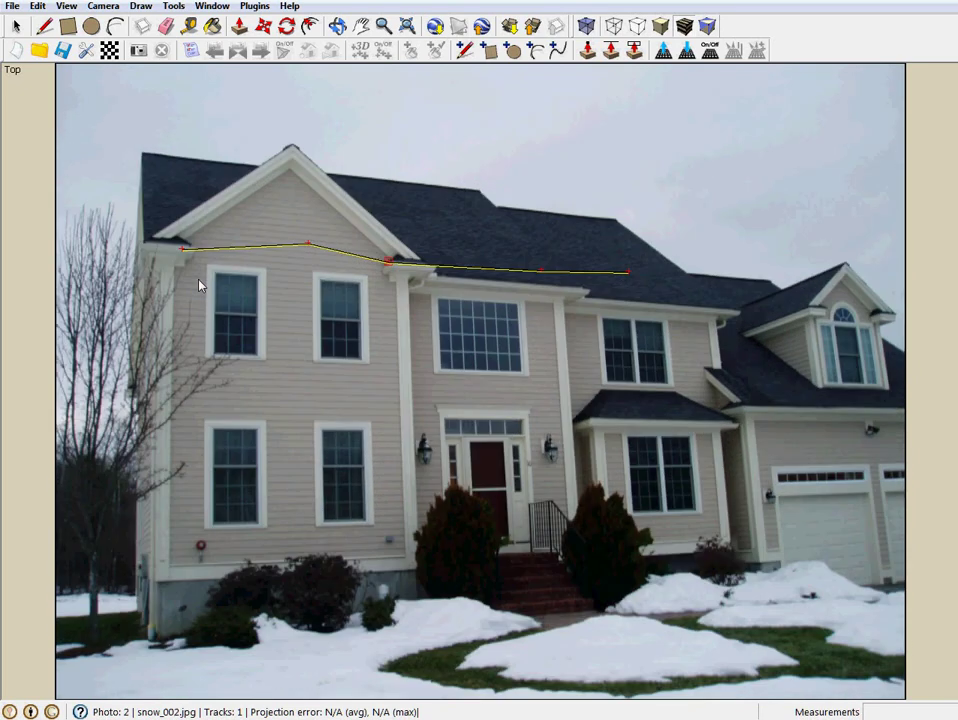
pyautogui.press('pageup')
pyautogui.press('pageup')
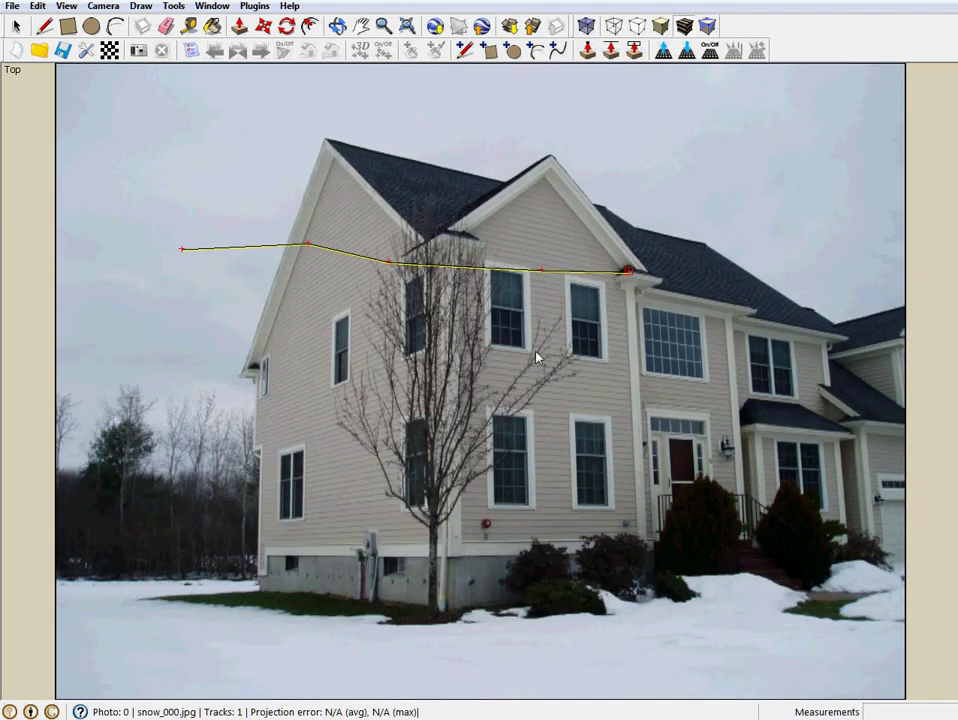
pyautogui.press('pagedown')
pyautogui.press('pagedown')
pyautogui.press('pagedown')
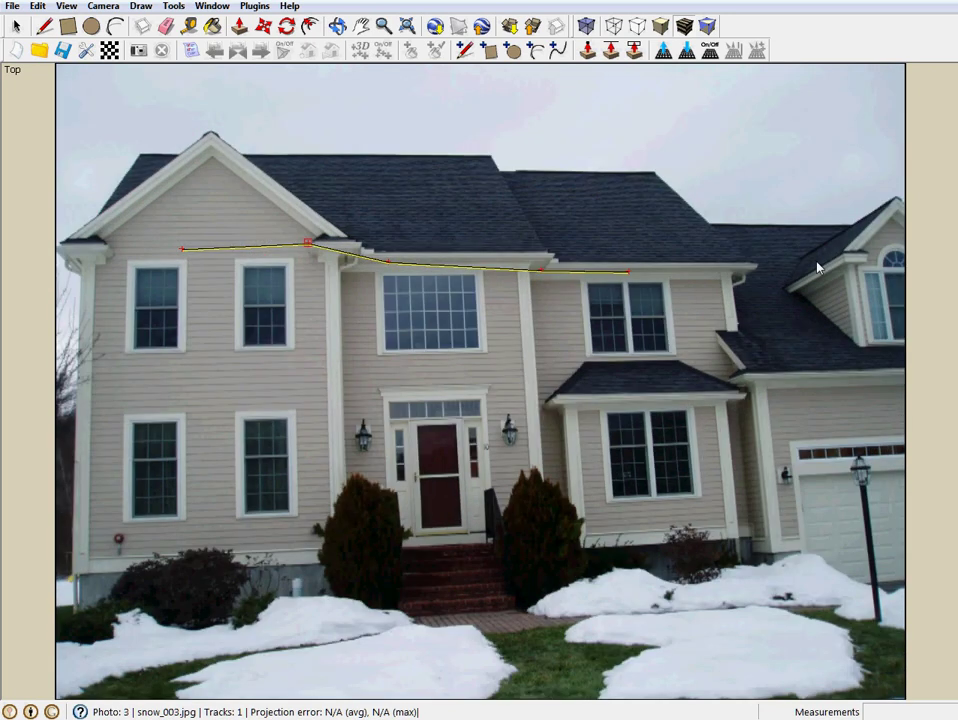
# Track the garage eave corner beside the main house from snow_003.jpg through snow_005.jpg
pyautogui.click(743, 374)
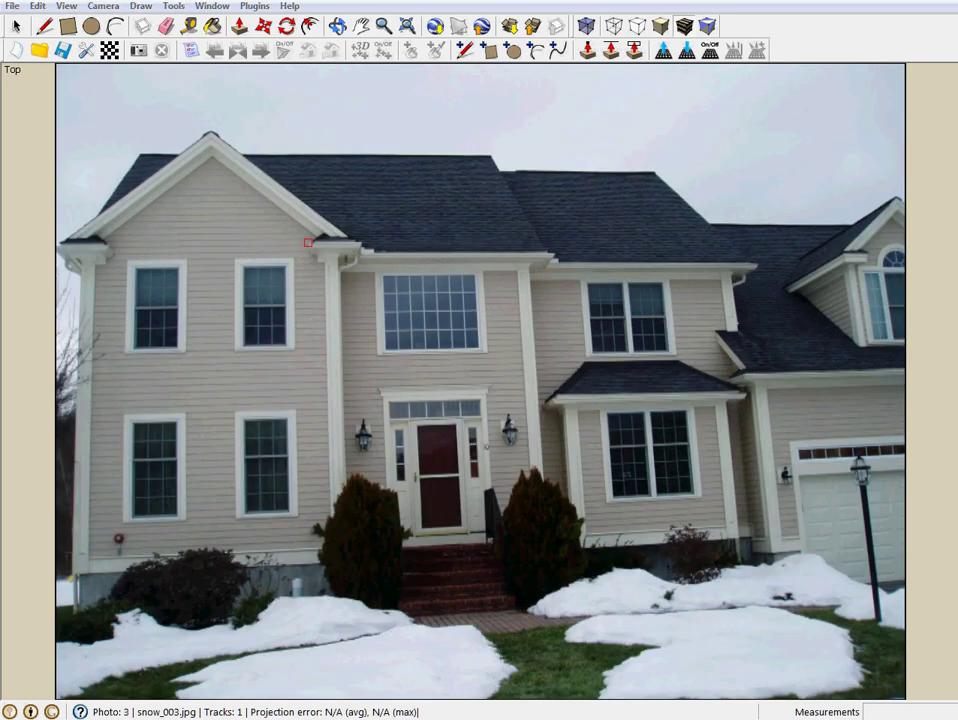
pyautogui.press('pagedown')
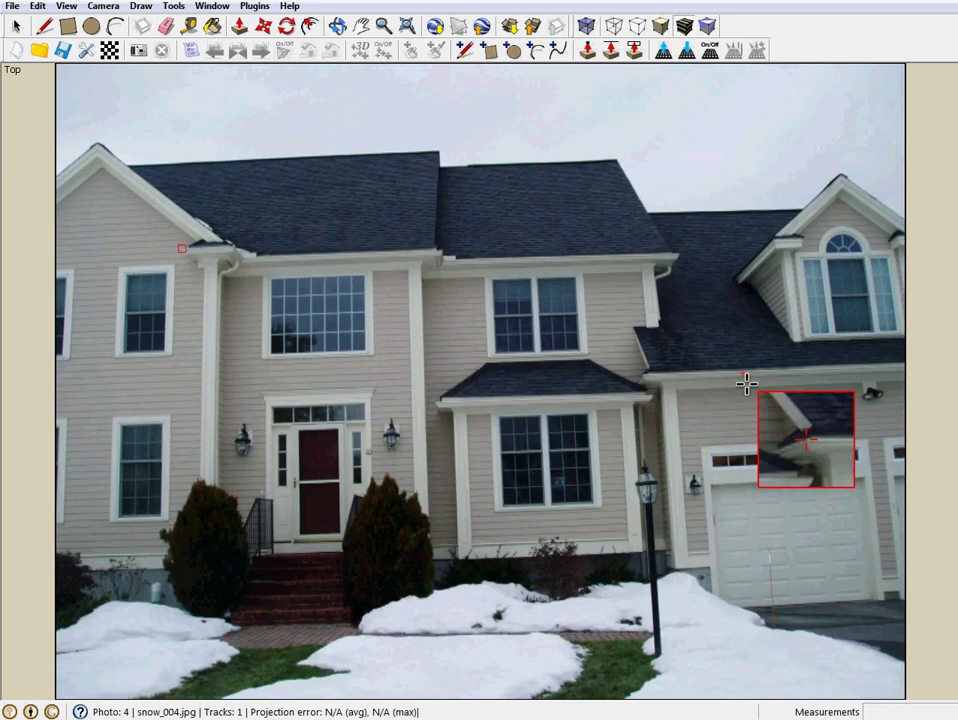
pyautogui.click(644, 376)
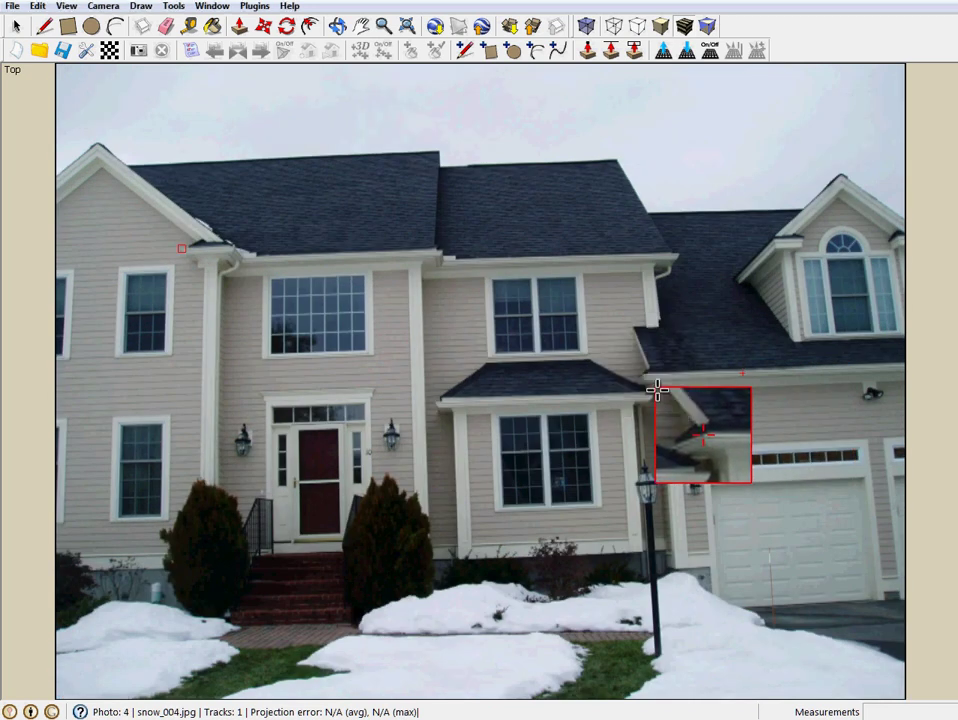
pyautogui.press('pagedown')
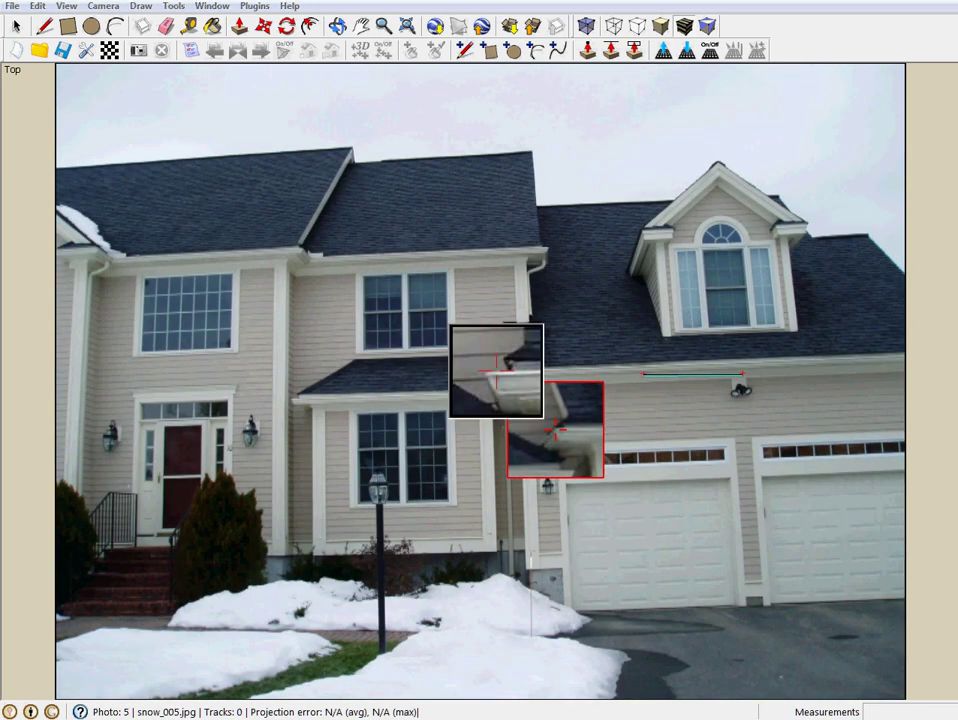
pyautogui.click(507, 369)
pyautogui.press('pagedown')
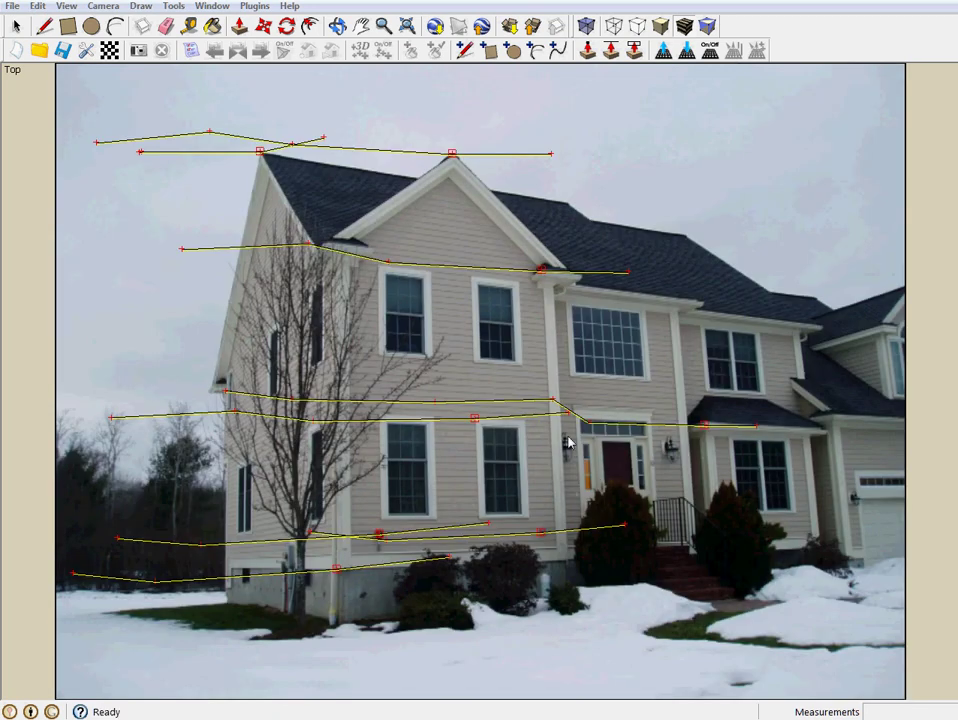
# Delete the track of the front gable's right eave corner
pyautogui.click(423, 265)
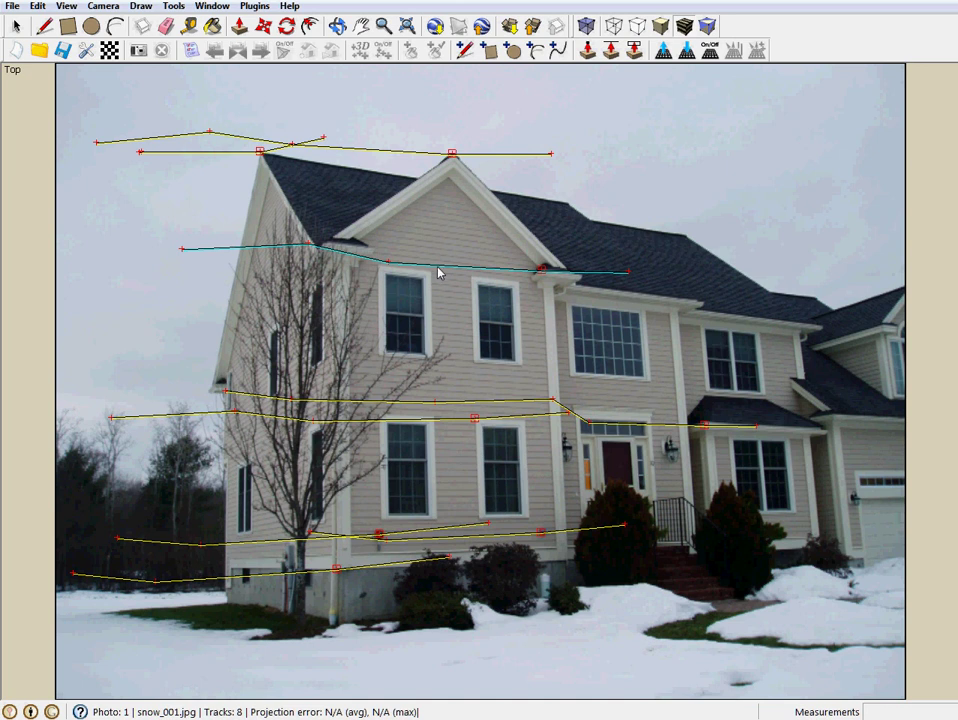
pyautogui.press('Delete')
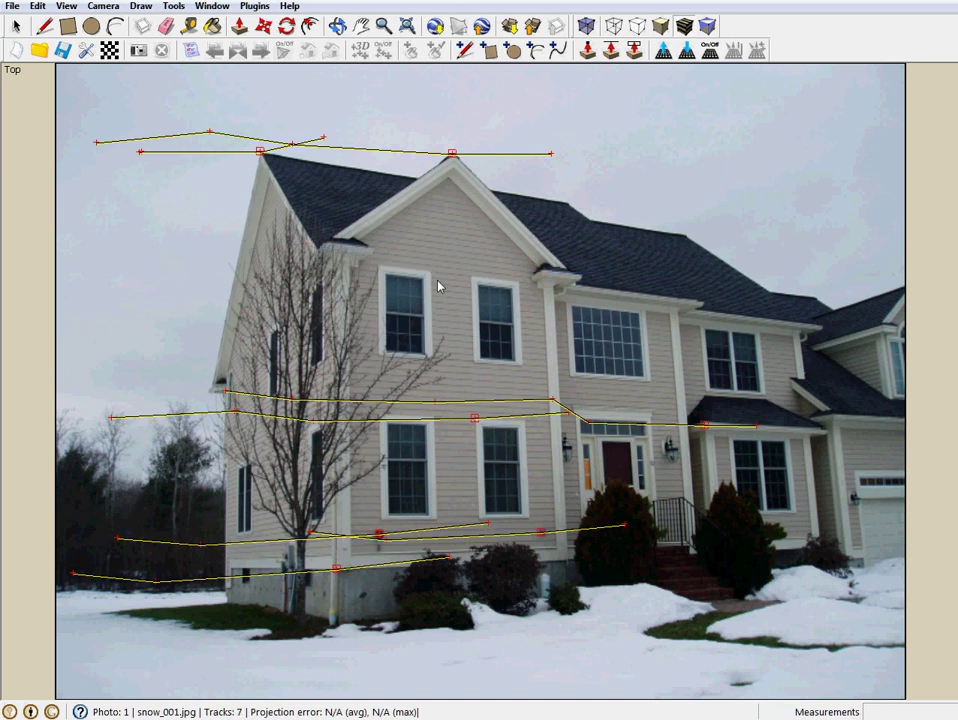
# In snow_001.jpg, remove and restore the bay window roof corner's track point, and move it up to the roof's upper edge
pyautogui.click(400, 402)
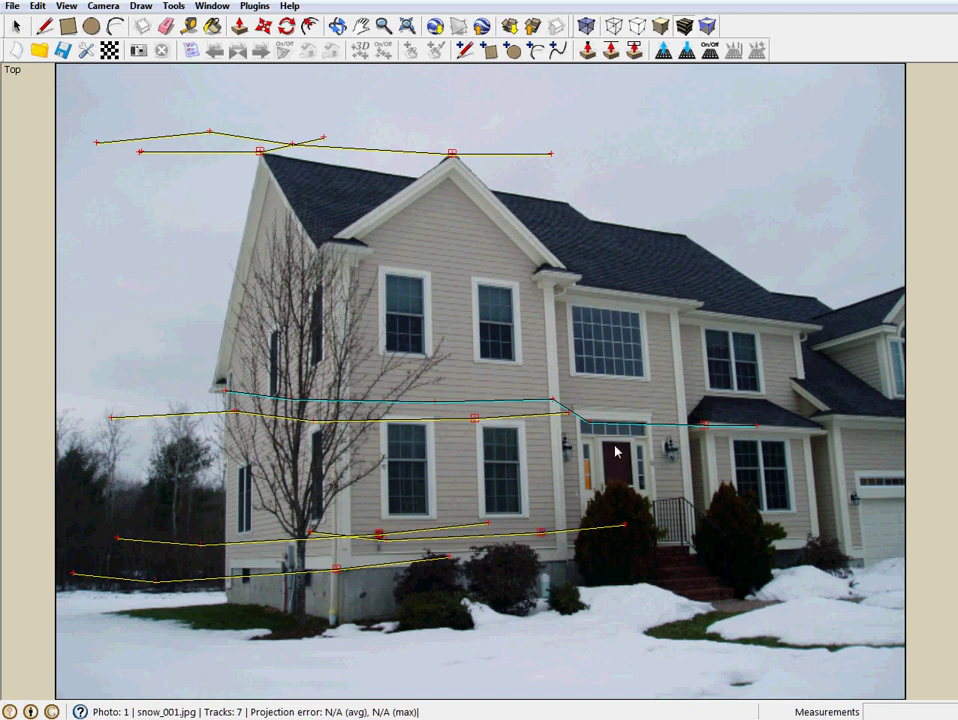
pyautogui.press('shift')
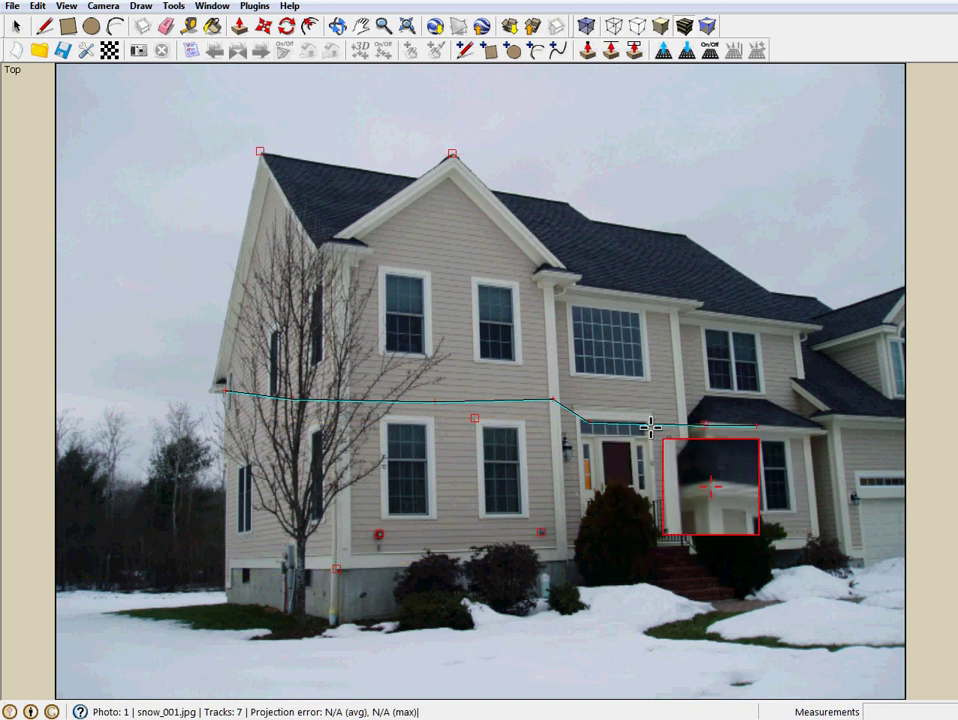
pyautogui.click(693, 432)
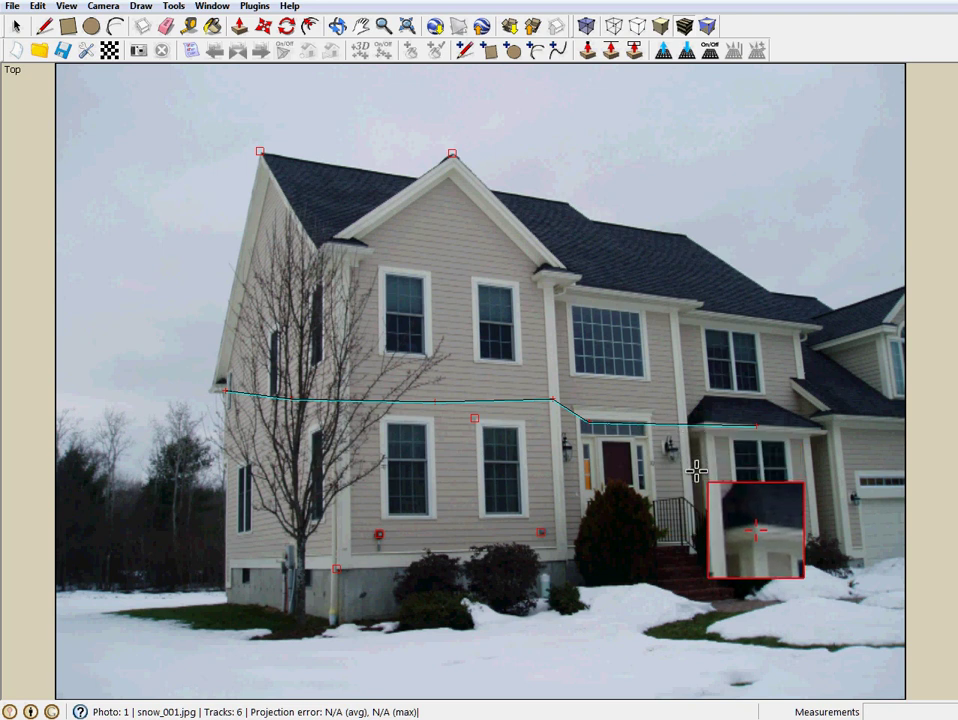
pyautogui.hotkey('ctrl', 'z')
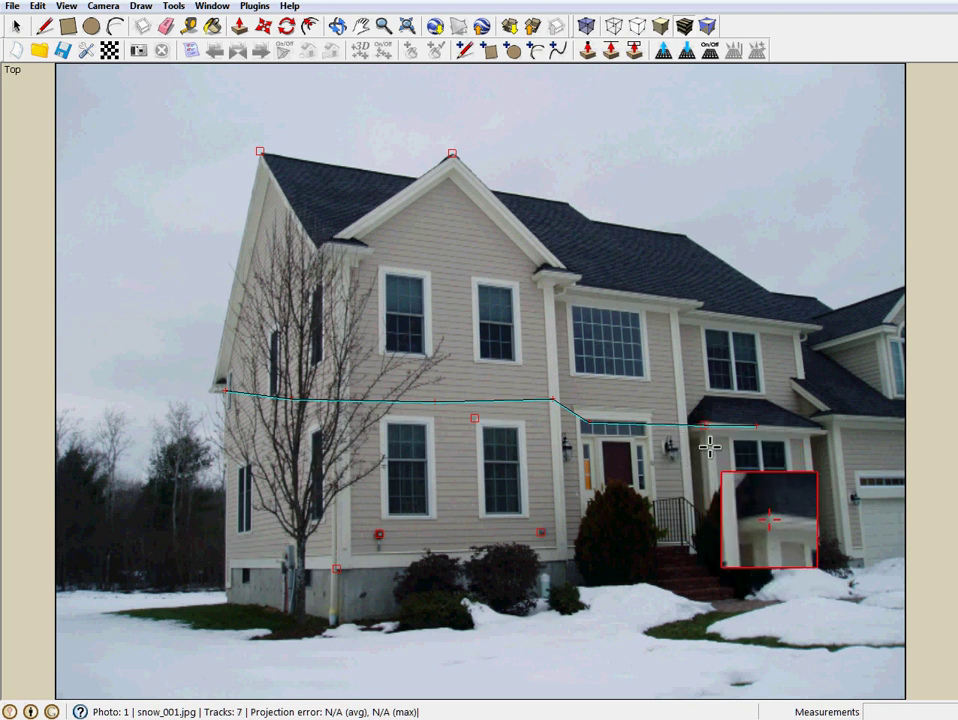
pyautogui.moveTo(706, 397); pyautogui.dragTo(705, 395)
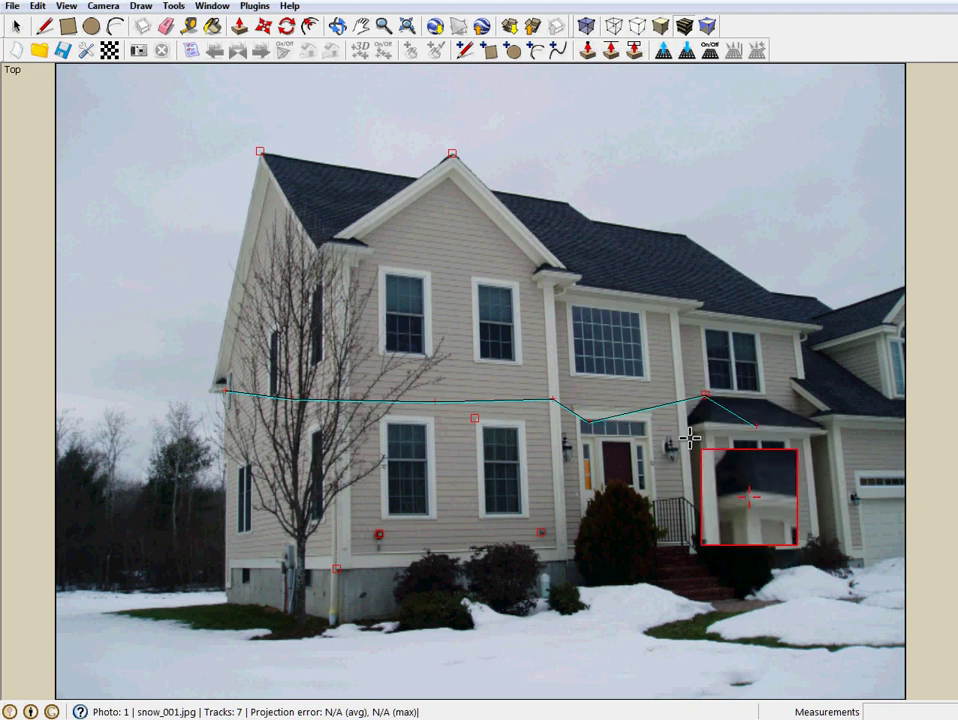
pyautogui.press('Escape')
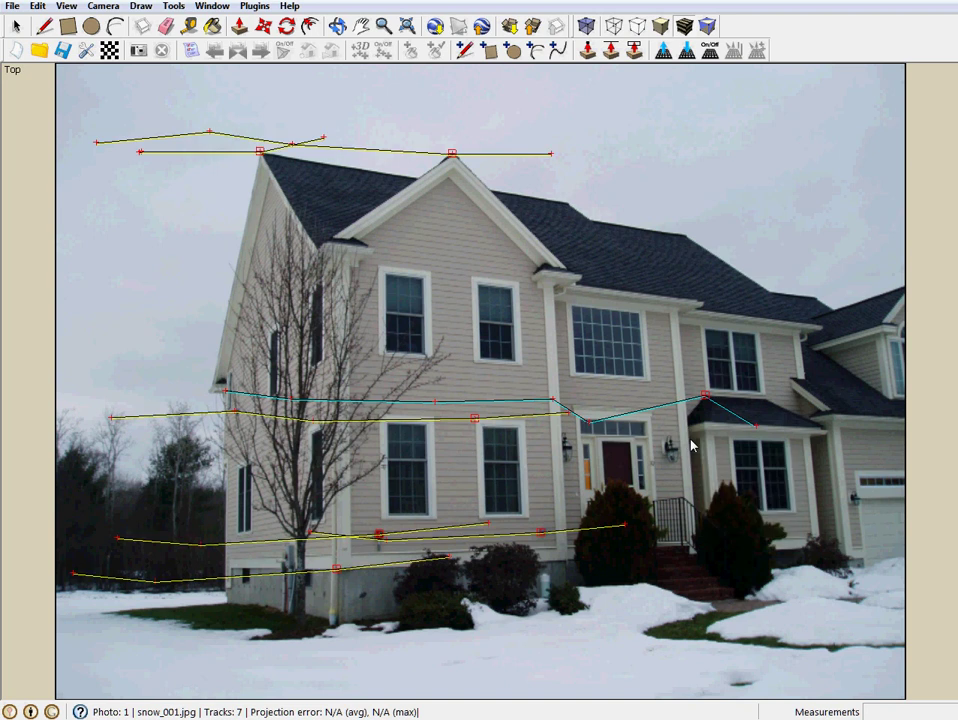
pyautogui.click(692, 447)
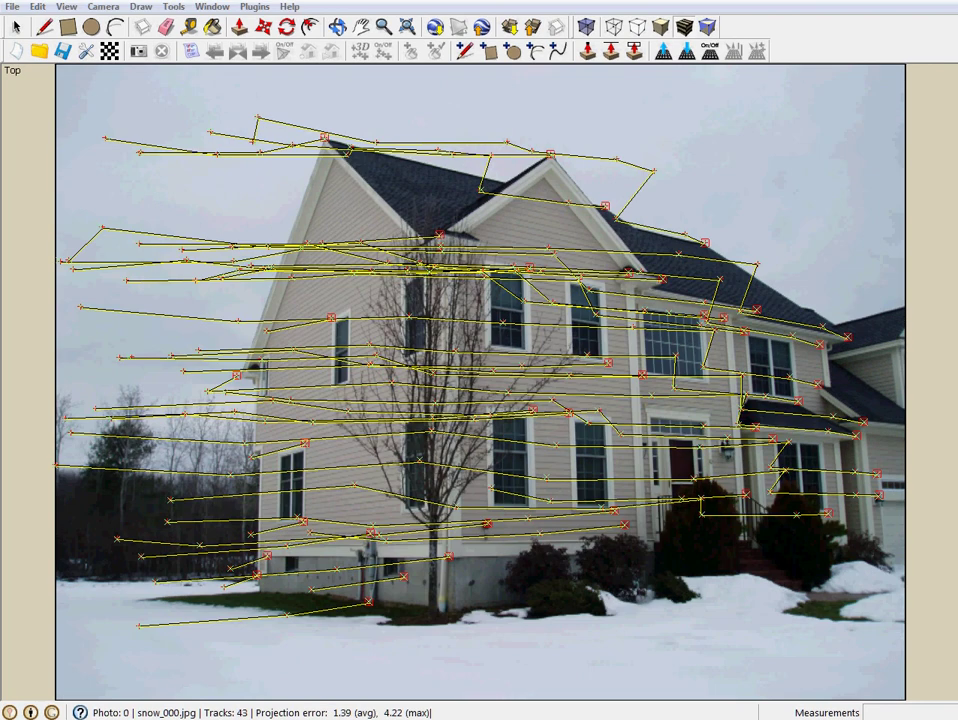
# Examine the completed tracks and the projection errors across the whole photo sequence
pyautogui.press('Right')
pyautogui.press('Right')
pyautogui.press('Right')
pyautogui.press('Right')
pyautogui.press('Right')
pyautogui.press('Right')
pyautogui.press('Right')
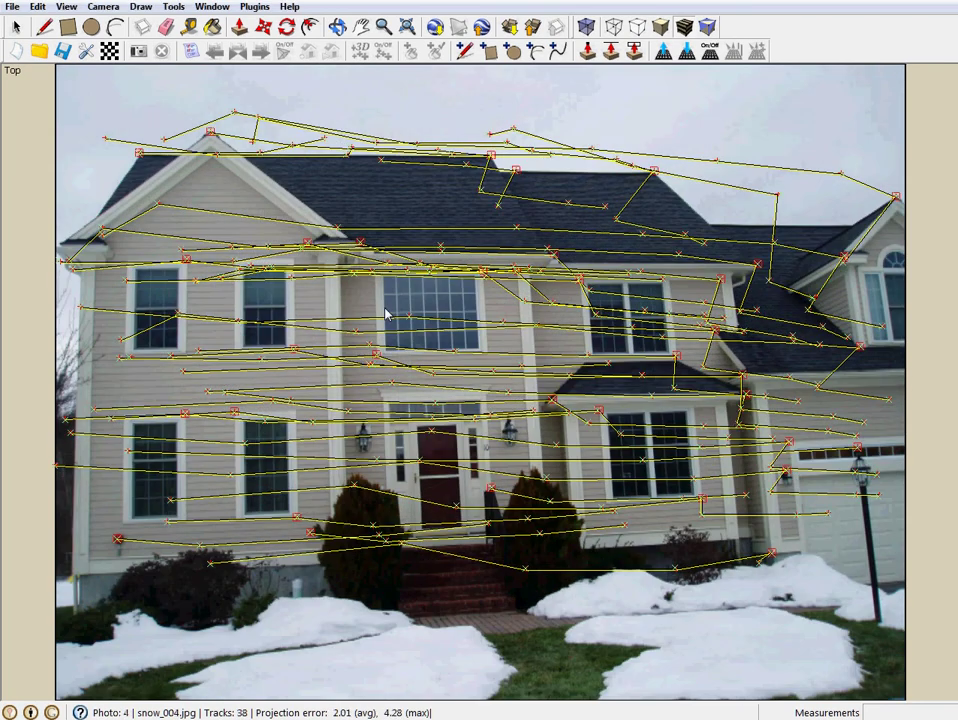
pyautogui.press('Left')
pyautogui.press('Left')
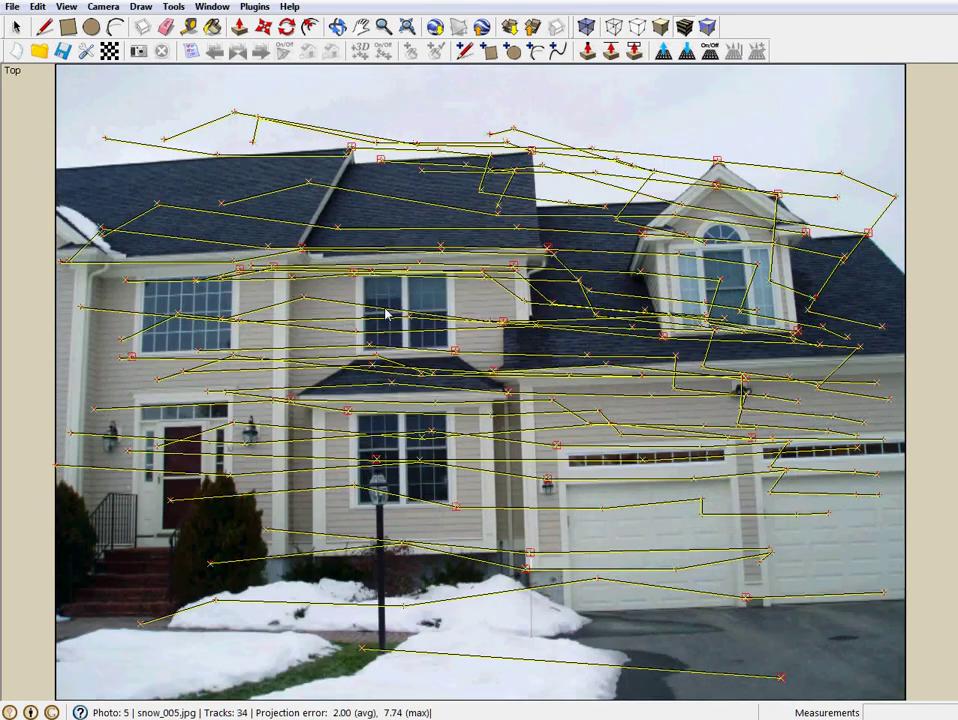
pyautogui.press('Left')
pyautogui.press('Left')
pyautogui.press('Left')
pyautogui.press('Left')
pyautogui.press('Left')
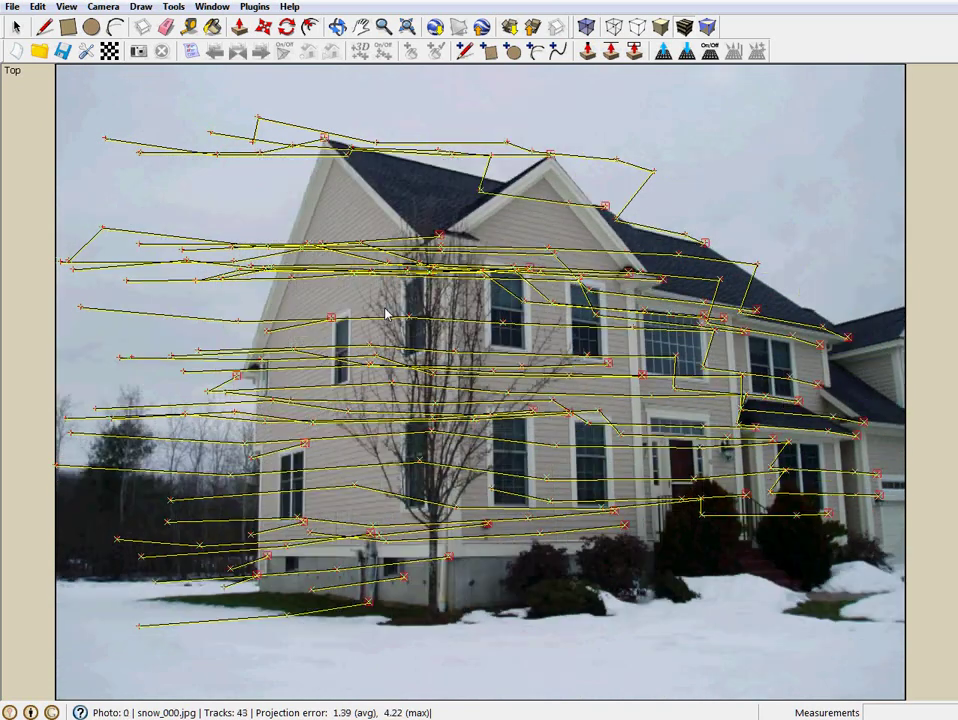
pyautogui.press('Left')
pyautogui.press('Left')
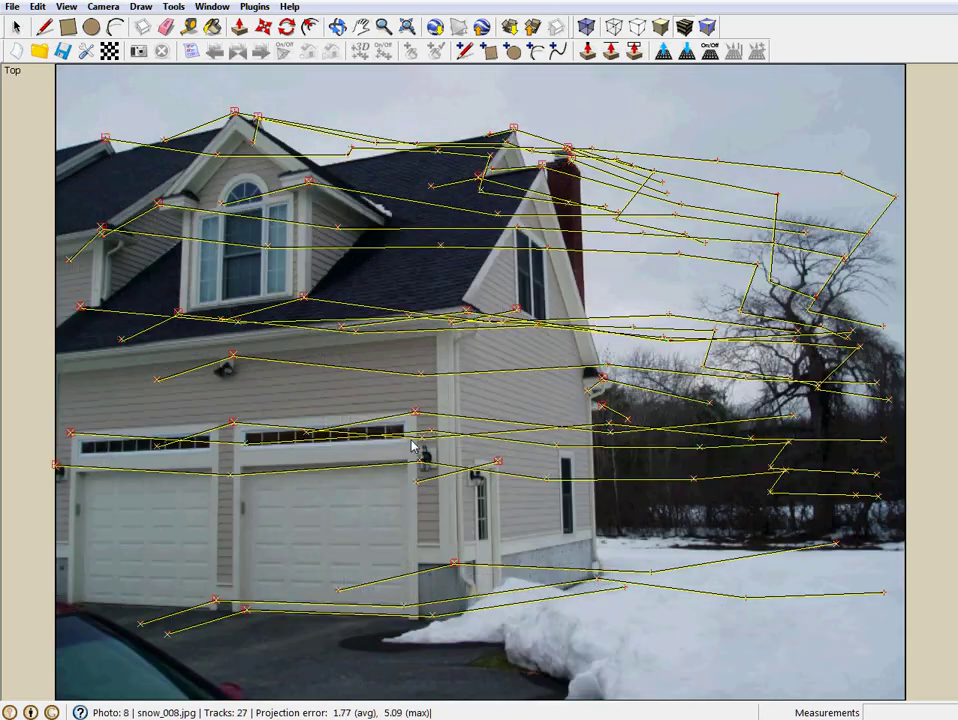
pyautogui.press('Left')
pyautogui.press('Right')
pyautogui.press('Right')
pyautogui.press('Right')
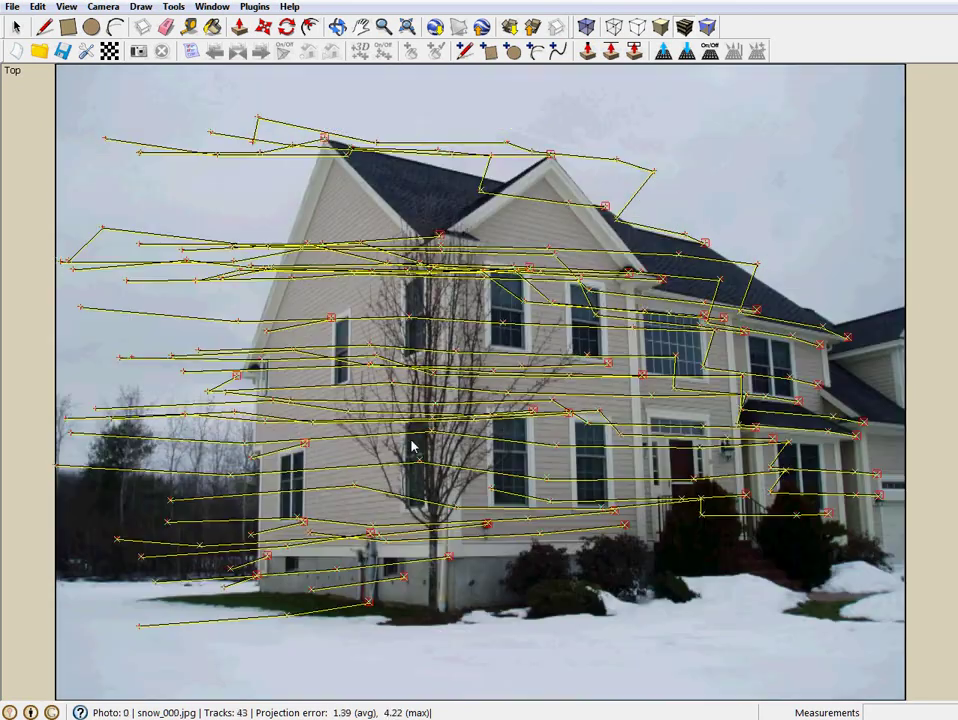
# Hide the track lines and compare the tracked points with their projections in snow_000.jpg through snow_004.jpg
pyautogui.press('t')
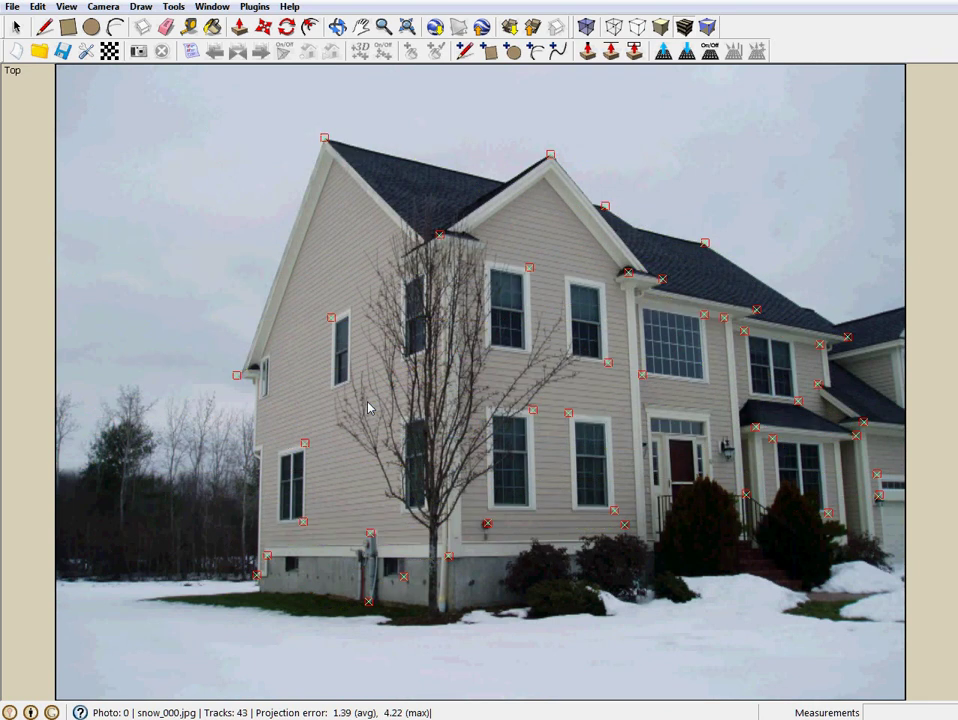
pyautogui.press('Right')
pyautogui.press('Right')
pyautogui.press('Right')
pyautogui.press('Right')
pyautogui.press('Left')
pyautogui.press('Left')
pyautogui.press('Left')
pyautogui.press('Left')
pyautogui.press('Right')
pyautogui.press('Right')
pyautogui.press('Right')
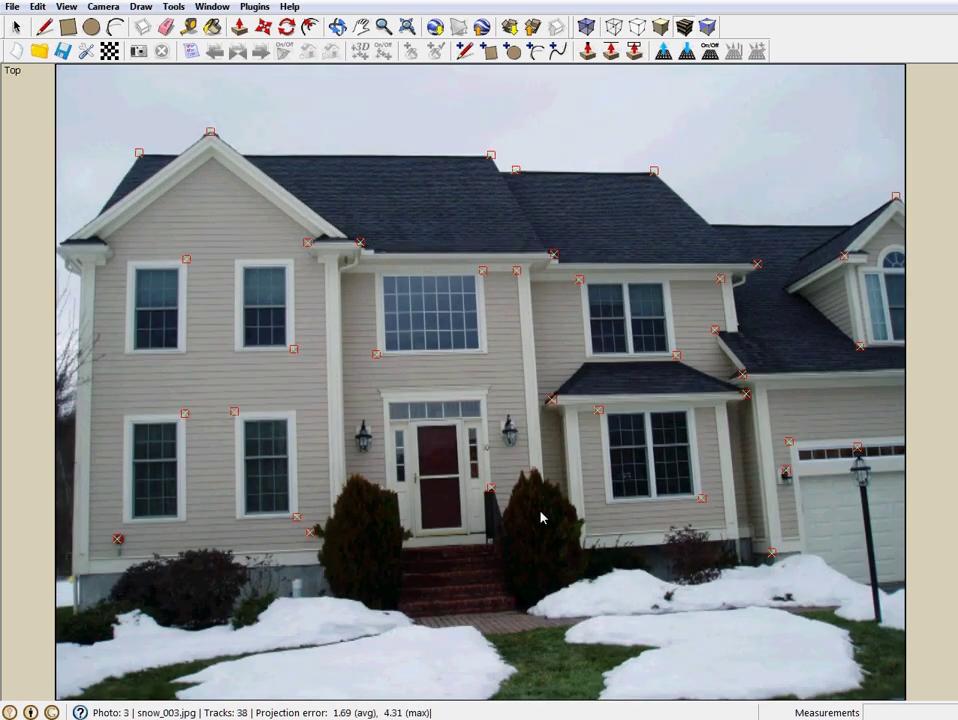
pyautogui.press('Left')
pyautogui.press('Left')
pyautogui.press('Left')
pyautogui.press('Left')
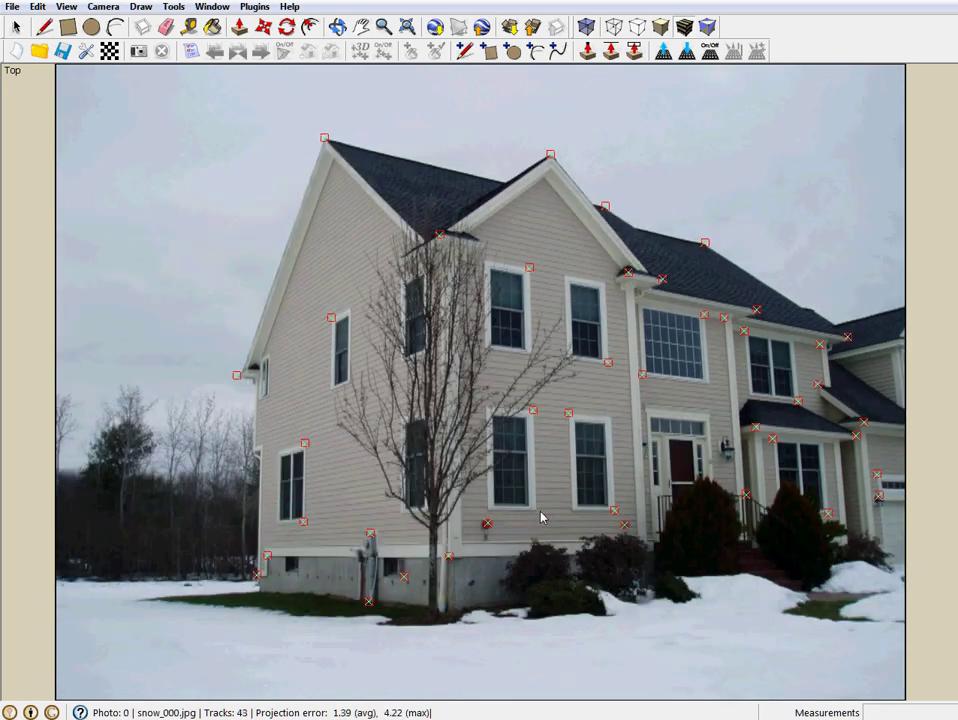
pyautogui.press('Right')
# Finish manual tracking and accept pose recovery for all photos
pyautogui.rightClick(450, 358)
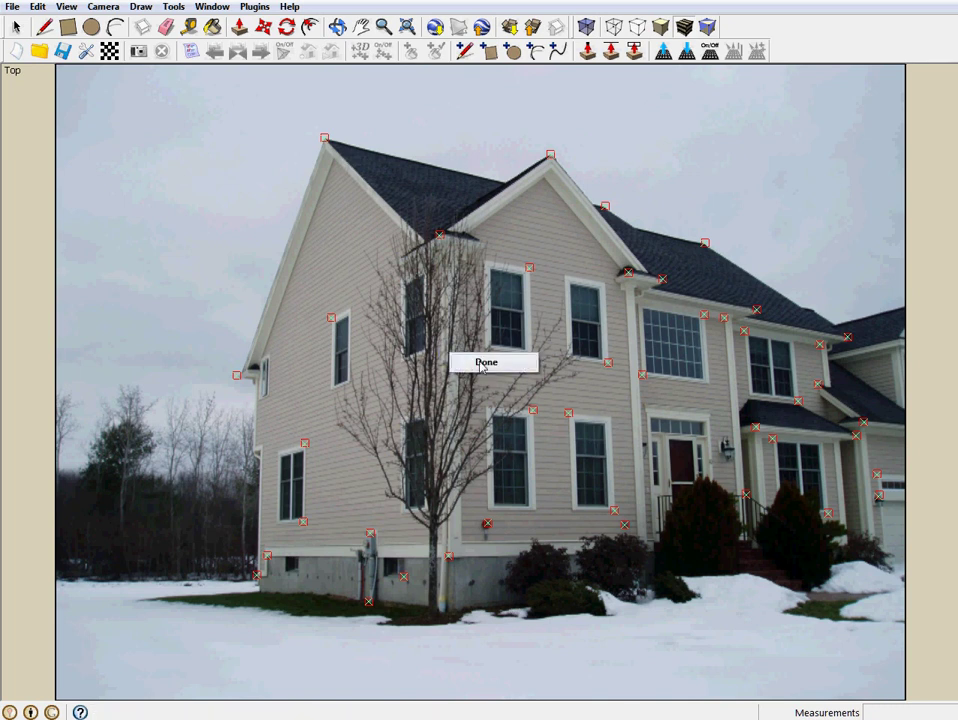
pyautogui.click(484, 364)
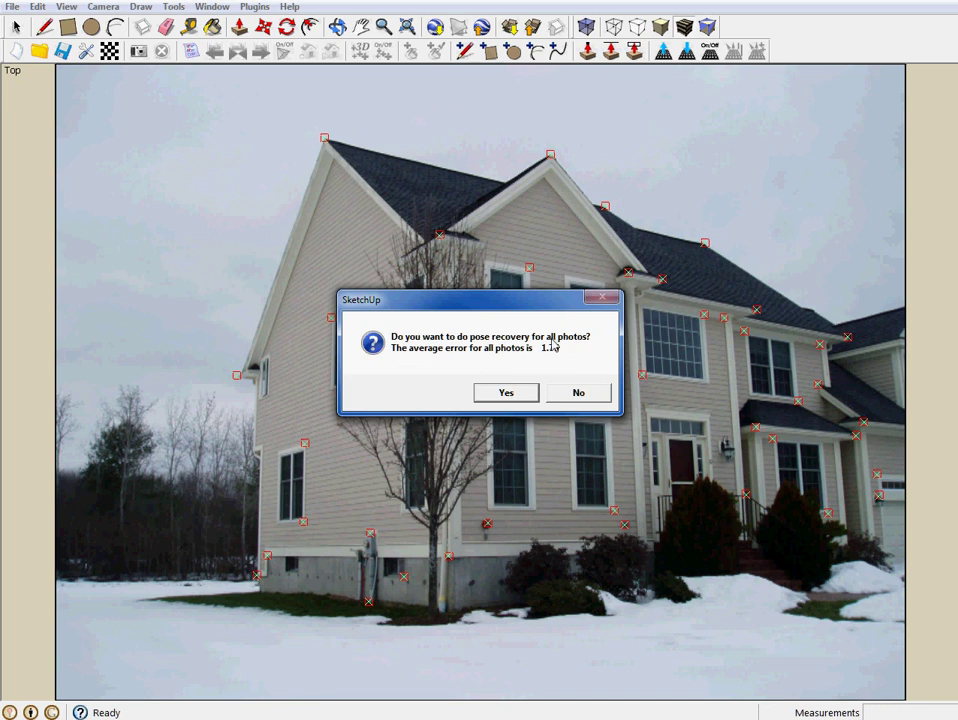
pyautogui.click(506, 392)
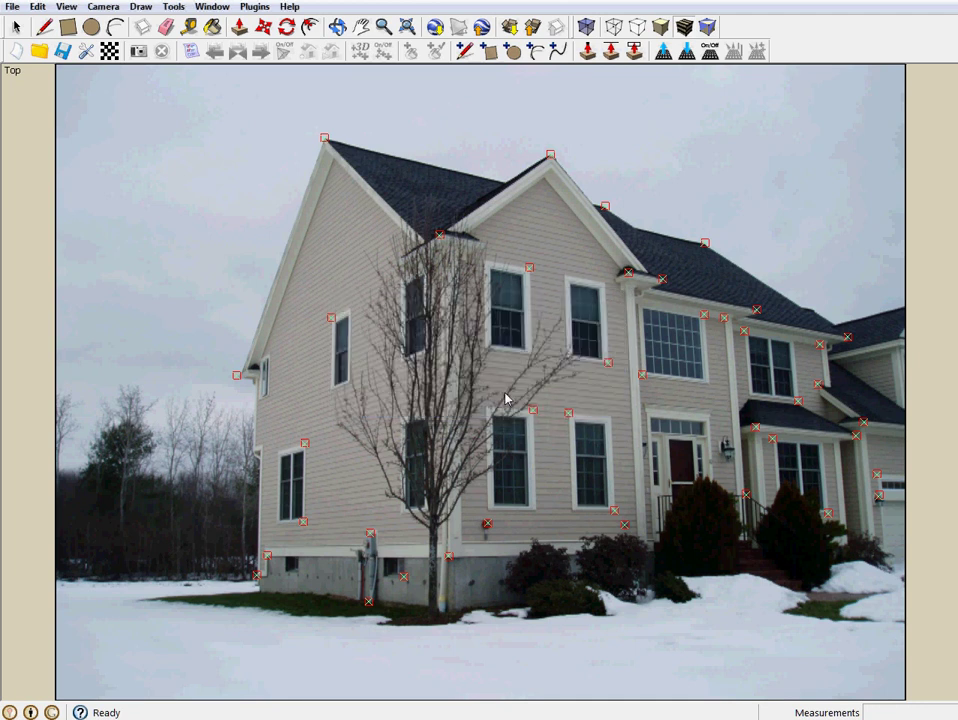